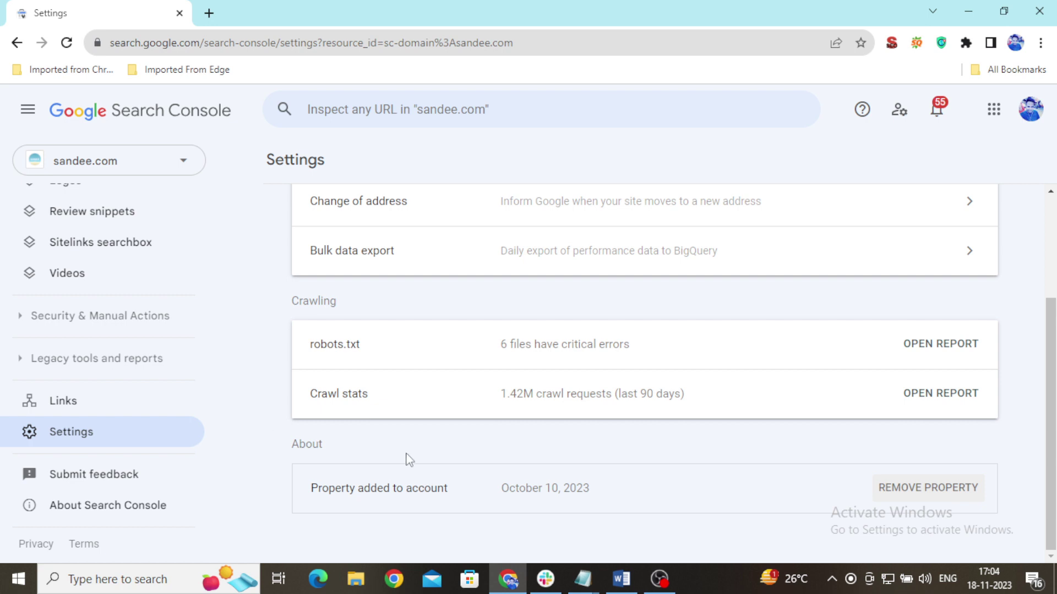
Open the Crawl stats report from the property's settings
scroll(132, 187, up, 4)
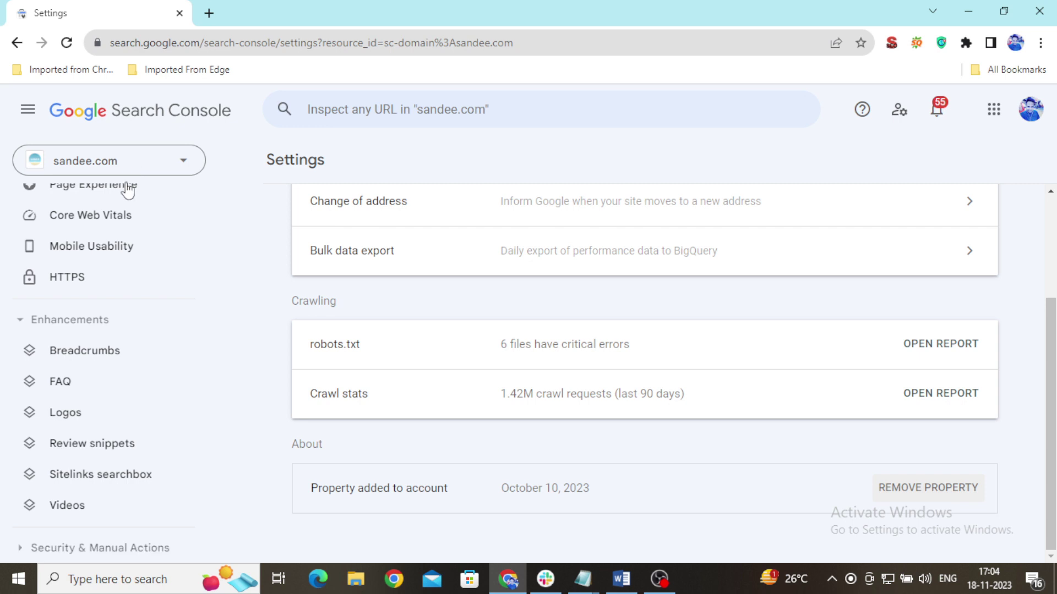
scroll(115, 276, down, 4)
click(108, 438)
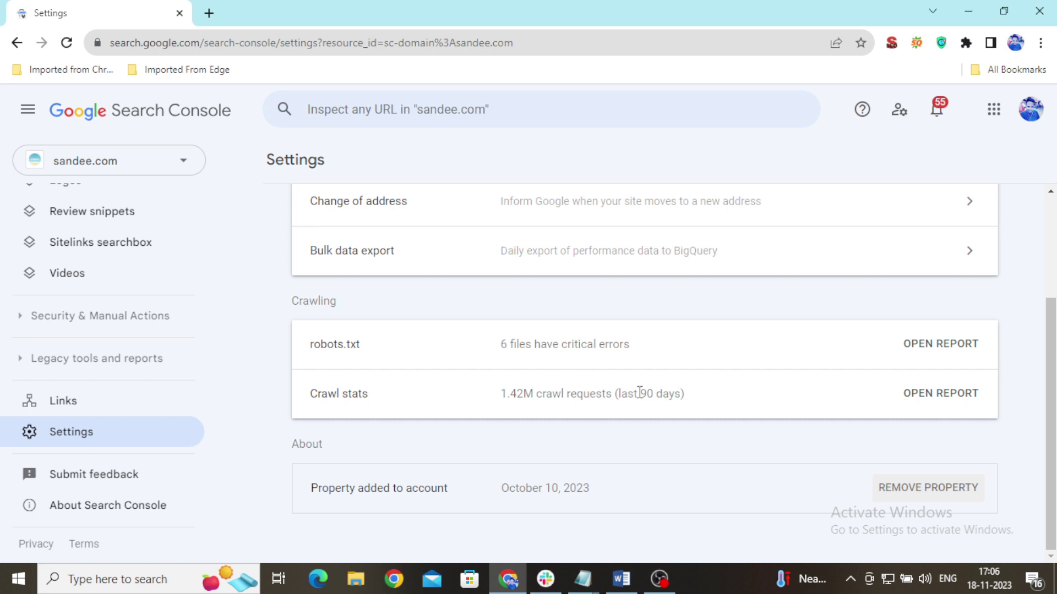
click(931, 402)
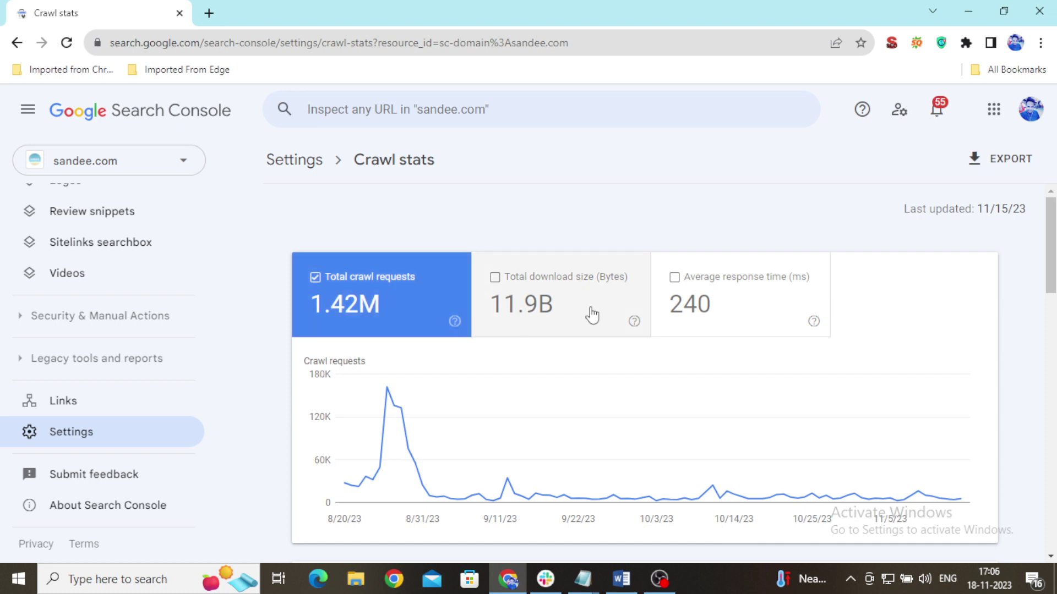
Compare total download size and average response time with crawl requests on the chart, leaving only total crawl requests plotted
mouse_move(361, 309)
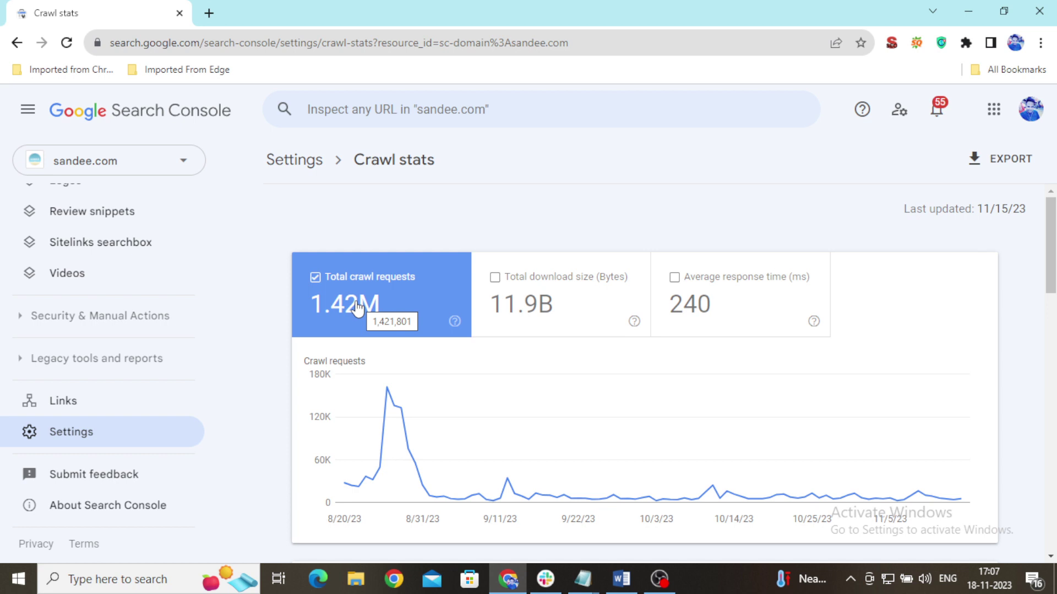
click(496, 285)
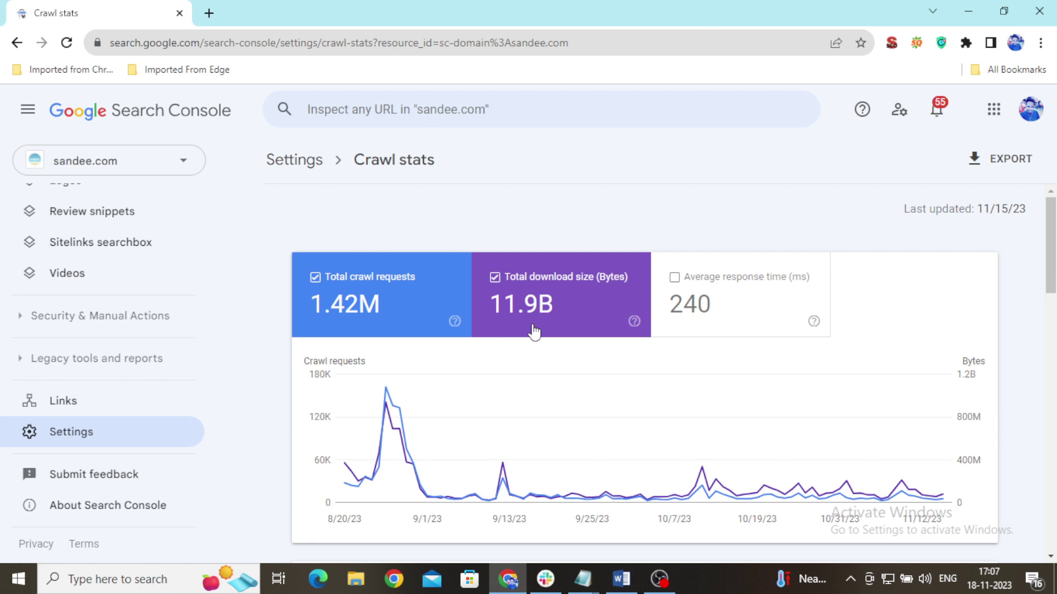
click(677, 280)
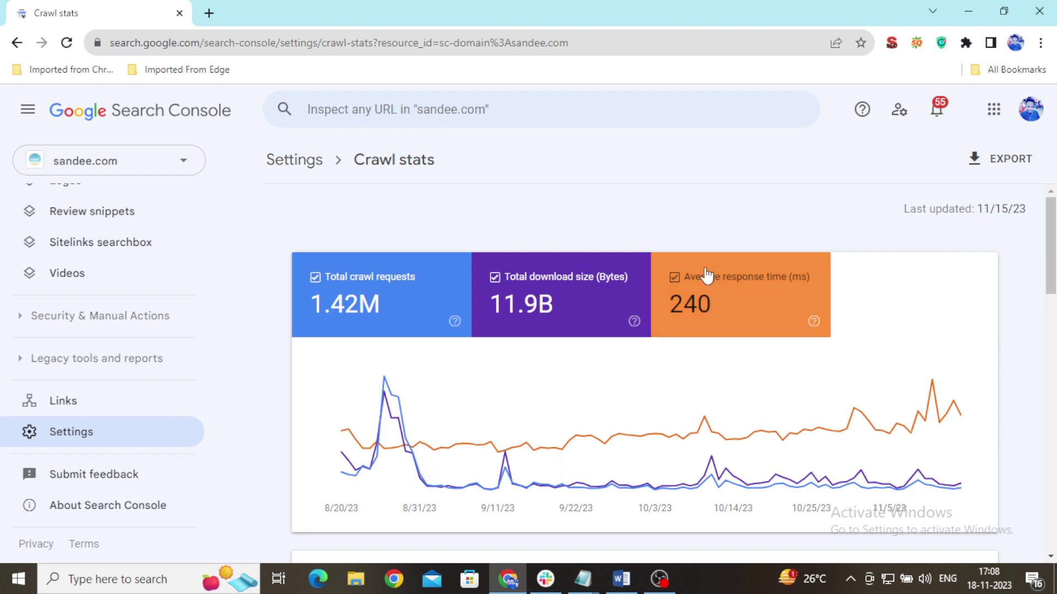
click(675, 278)
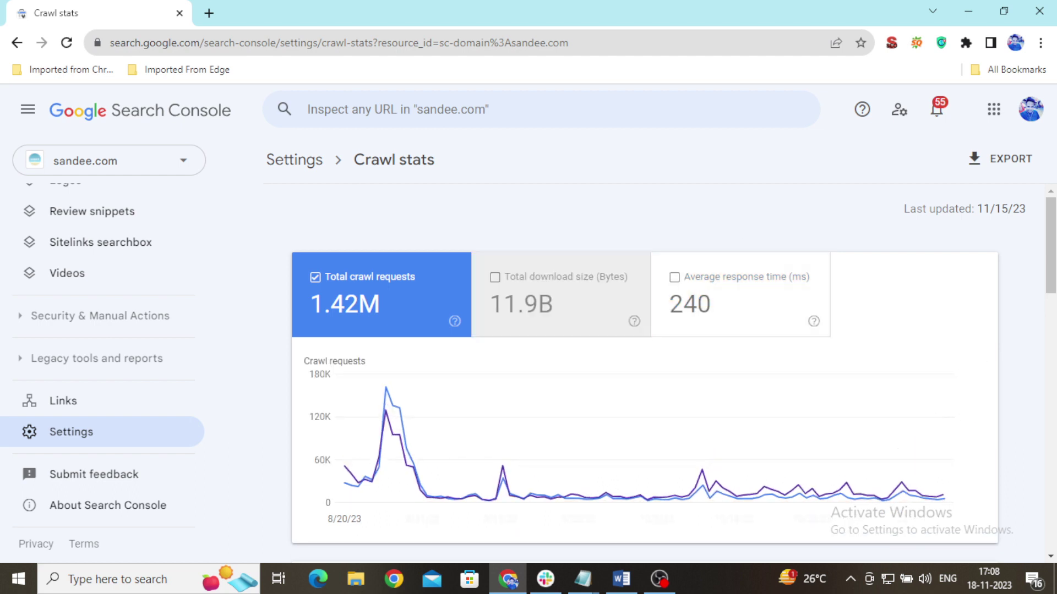
click(496, 277)
Review the Hosts list and open the crawl stats for the sandee.com host
drag(1053, 283, 1052, 354)
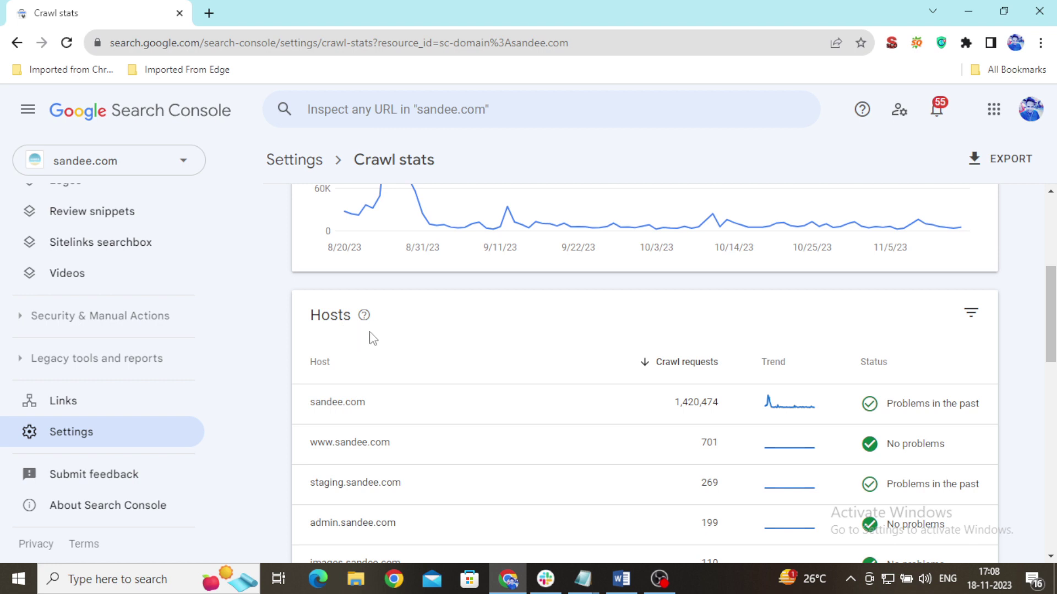
mouse_move(366, 318)
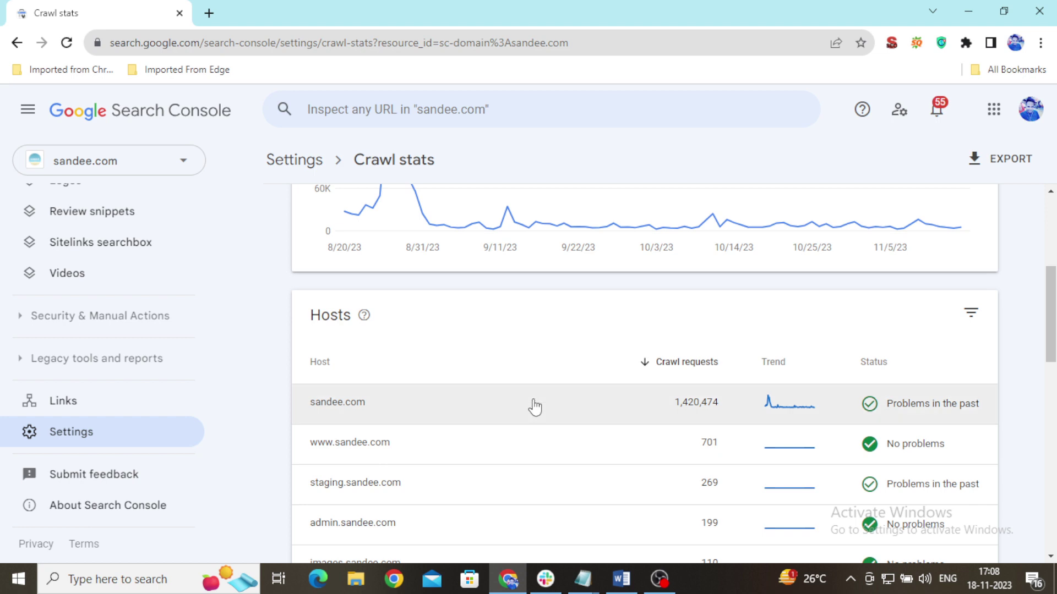
scroll(531, 435, down, 1)
scroll(523, 465, up, 1)
scroll(523, 467, down, 2)
scroll(633, 429, up, 1)
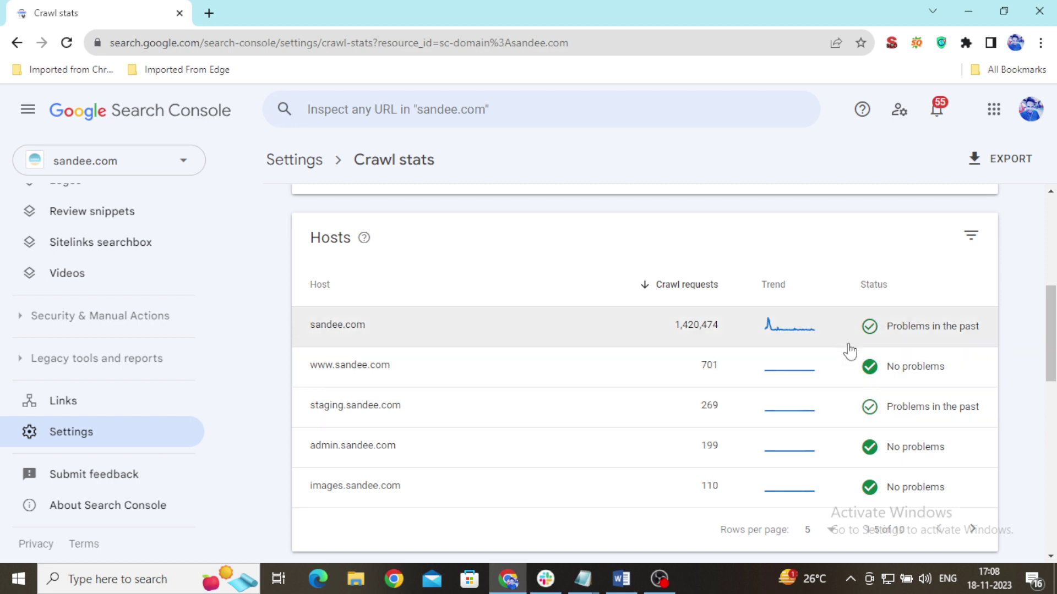
click(694, 328)
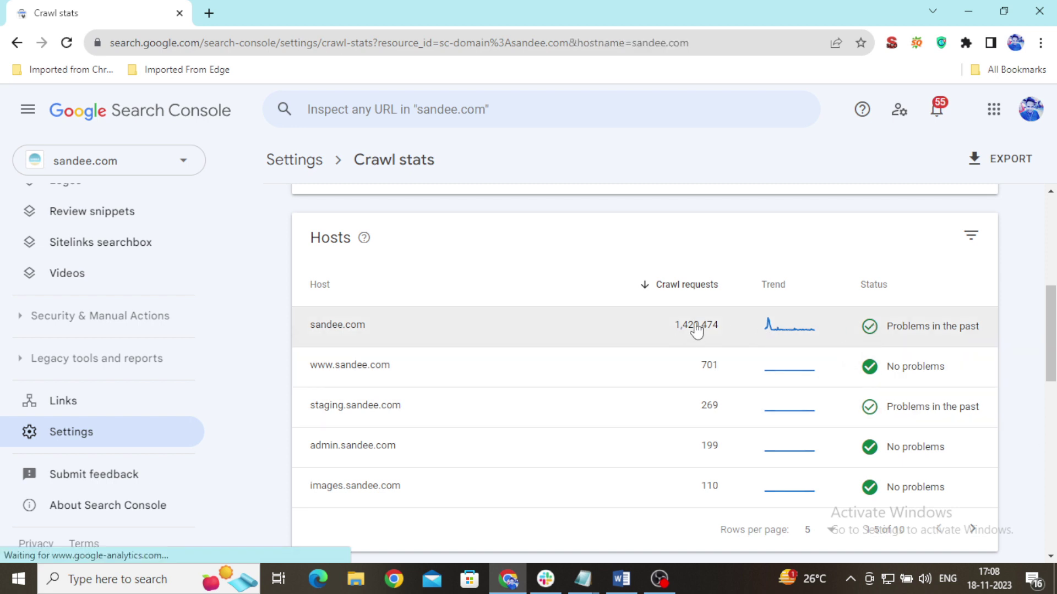
Open the Host status details for sandee.com and read the summary and its check categories
scroll(696, 456, down, 7)
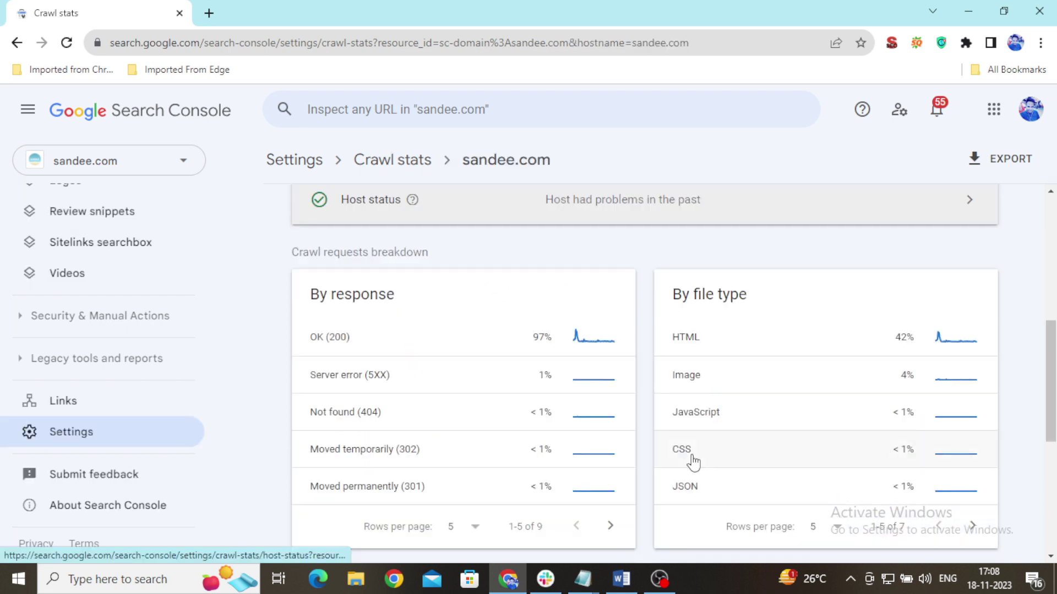
scroll(693, 462, up, 3)
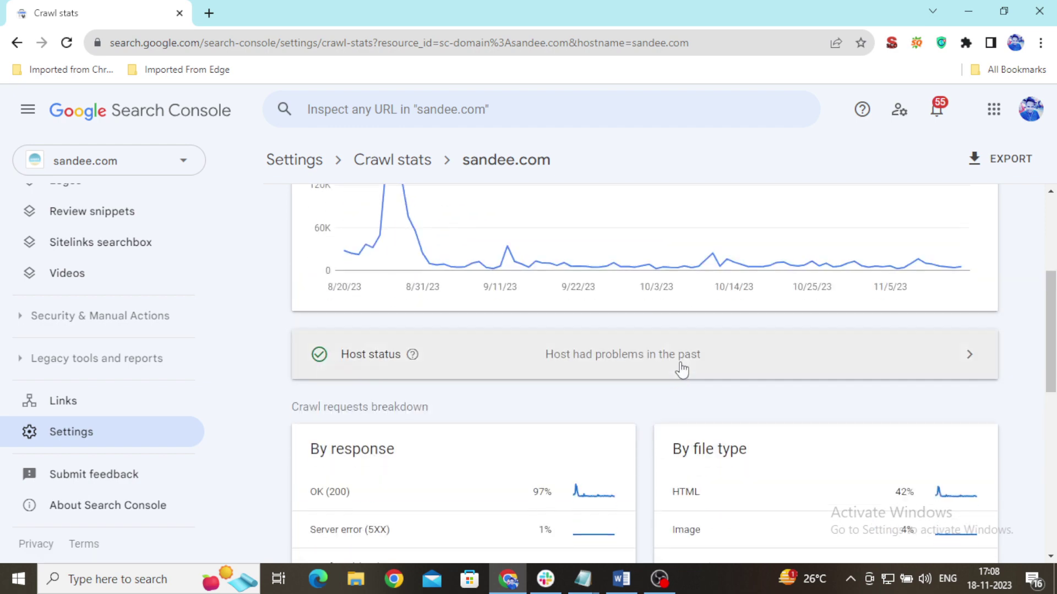
click(817, 361)
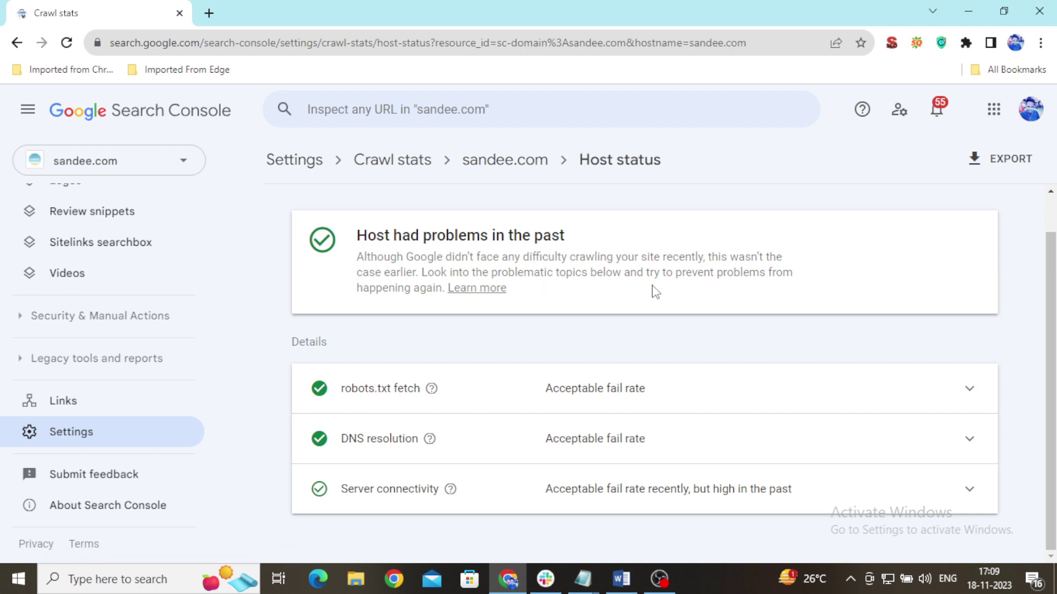
scroll(424, 317, up, 1)
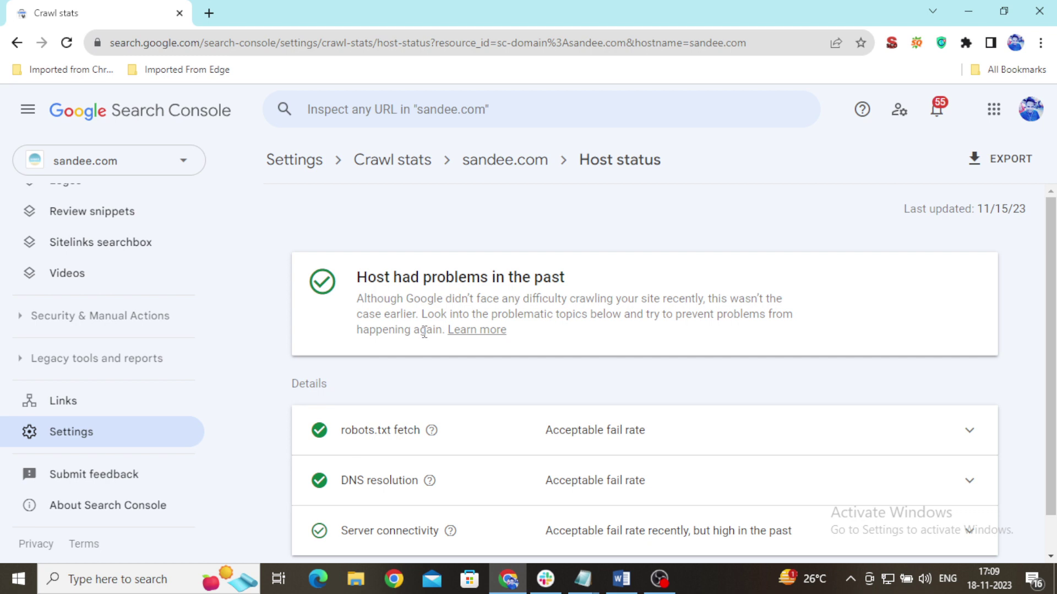
scroll(364, 444, down, 1)
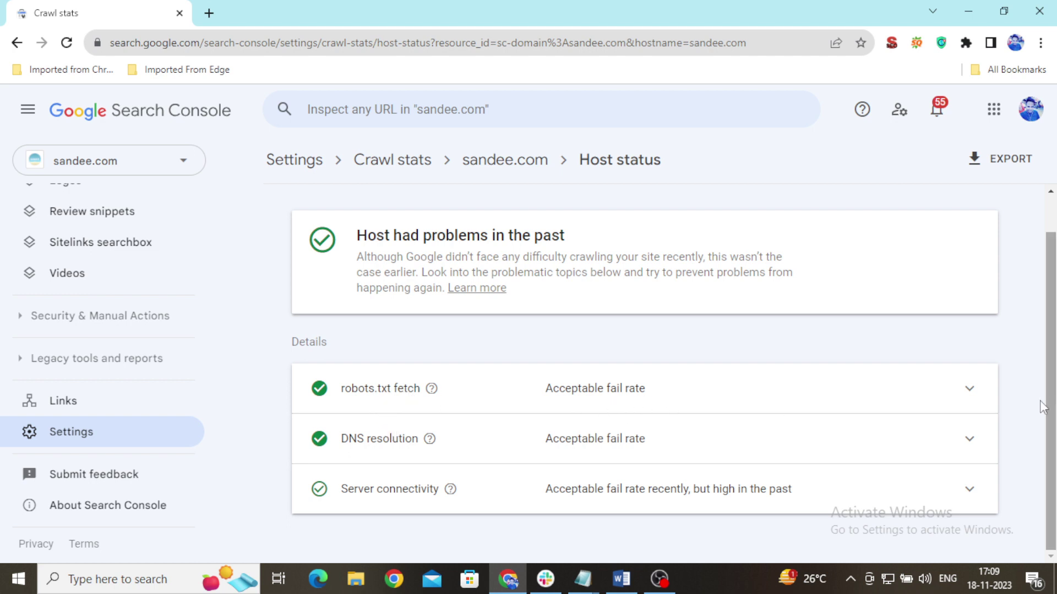
Expand the robots.txt fetch details to view the failed crawl requests chart, and collapse them again
click(969, 388)
scroll(963, 413, down, 1)
scroll(963, 414, down, 1)
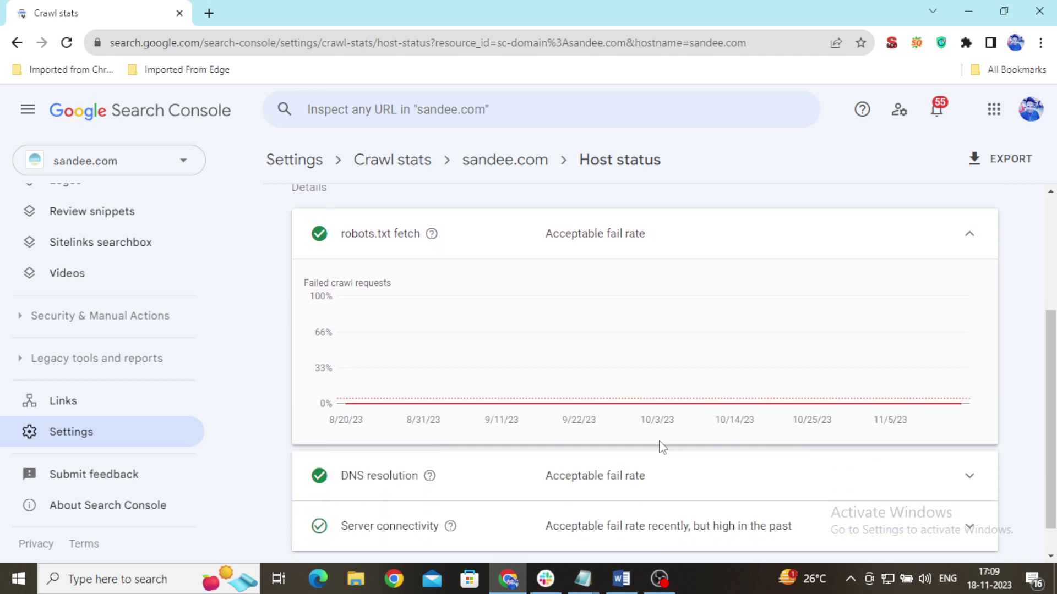
click(971, 237)
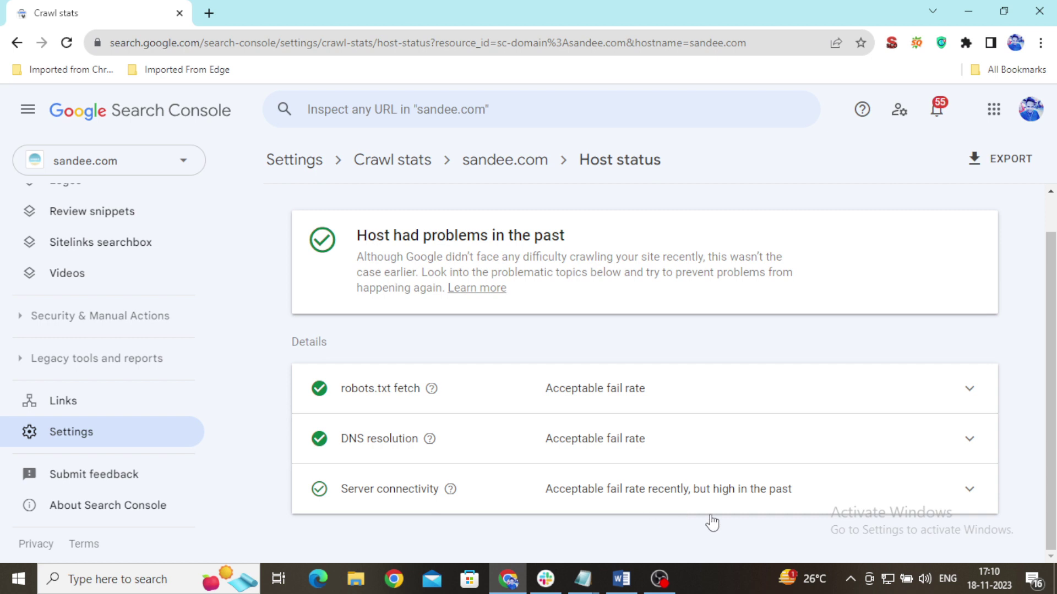
Examine the Server connectivity chart for the daily failed crawl request rates, and collapse it again
click(973, 491)
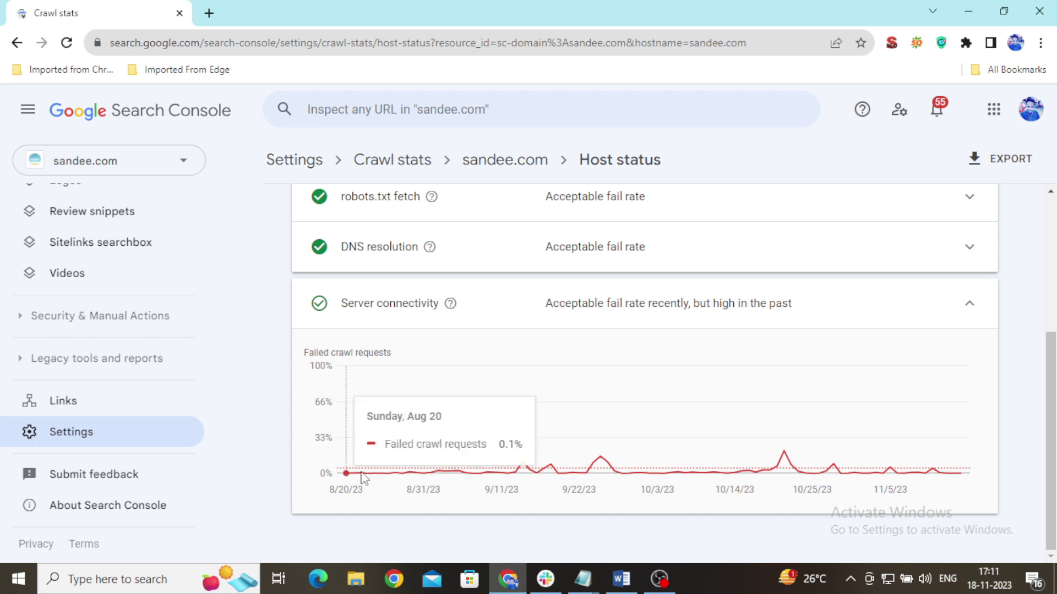
mouse_move(787, 468)
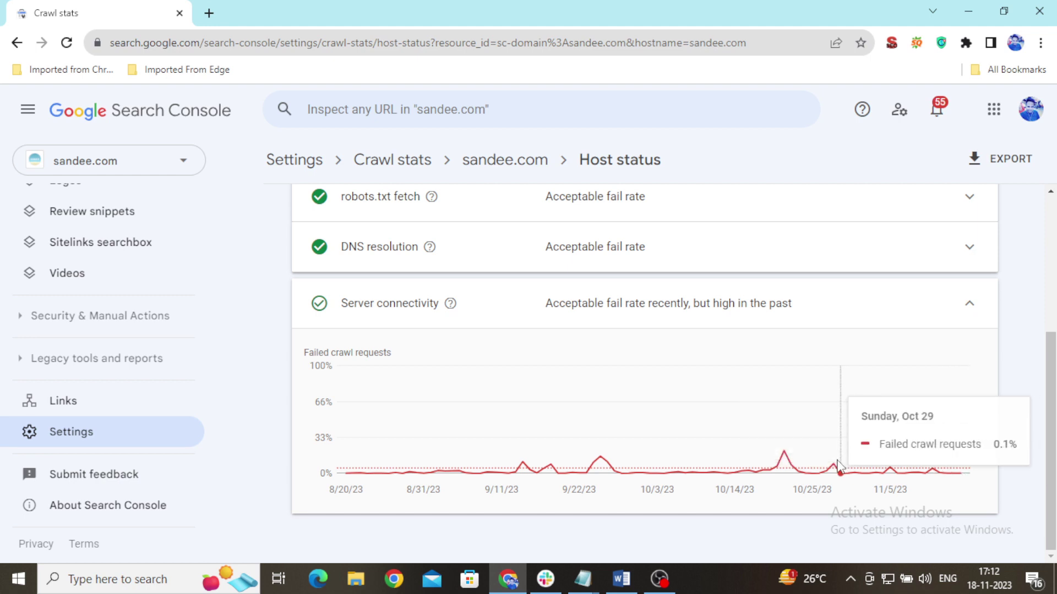
click(971, 307)
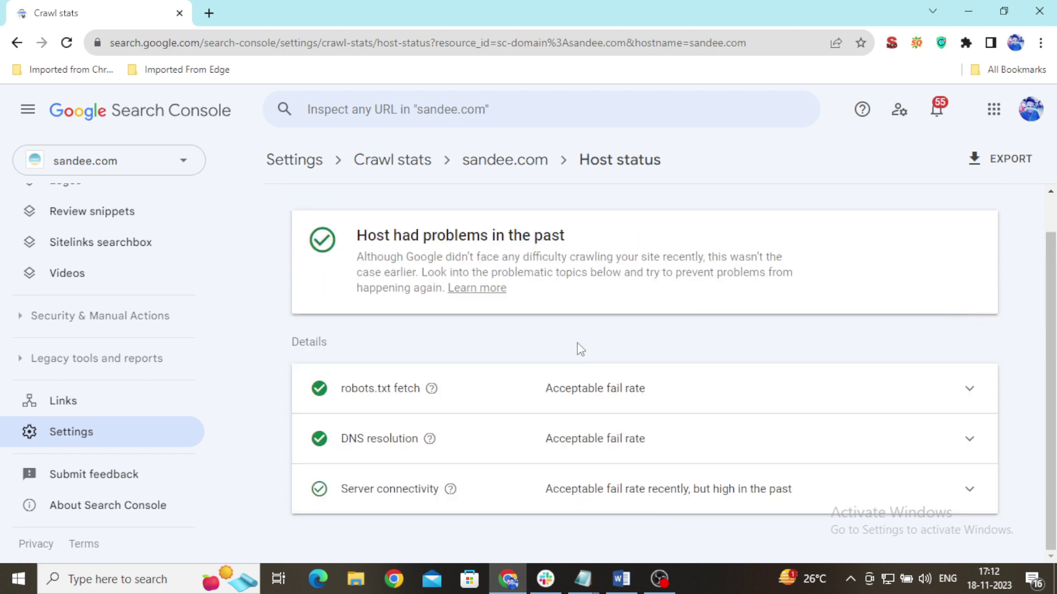
scroll(467, 345, up, 1)
scroll(623, 308, down, 1)
Return to the sandee.com crawl stats and examine the request breakdowns by response, file type, purpose and Googlebot type
click(16, 46)
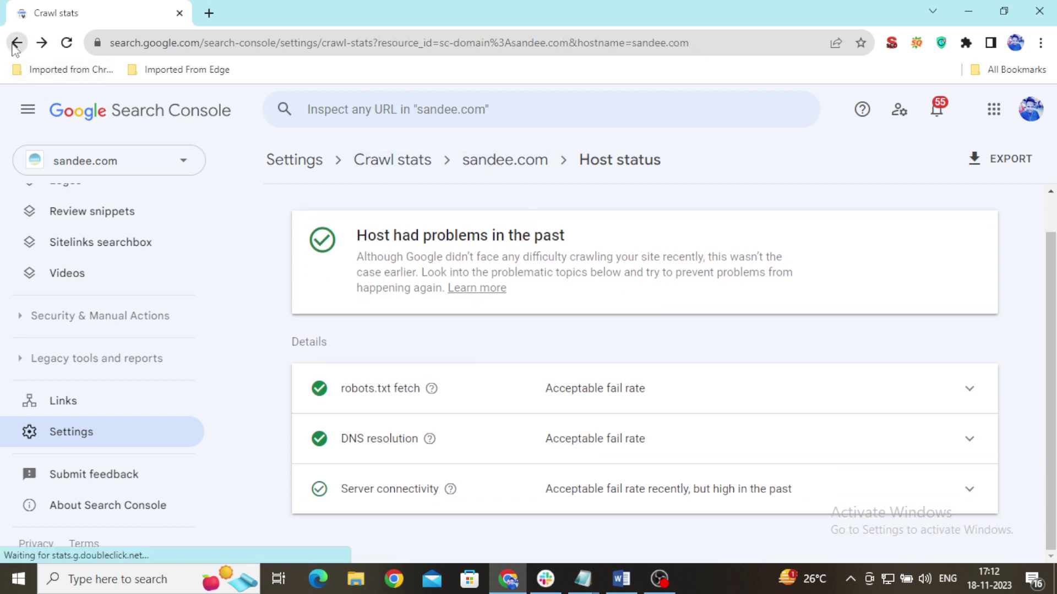
scroll(580, 437, down, 4)
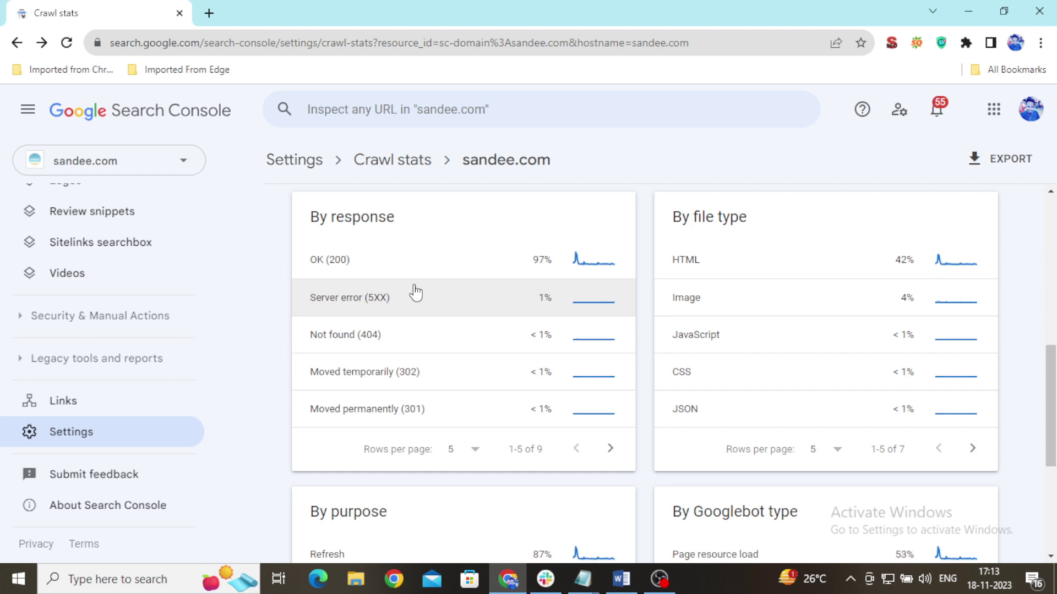
scroll(419, 292, down, 3)
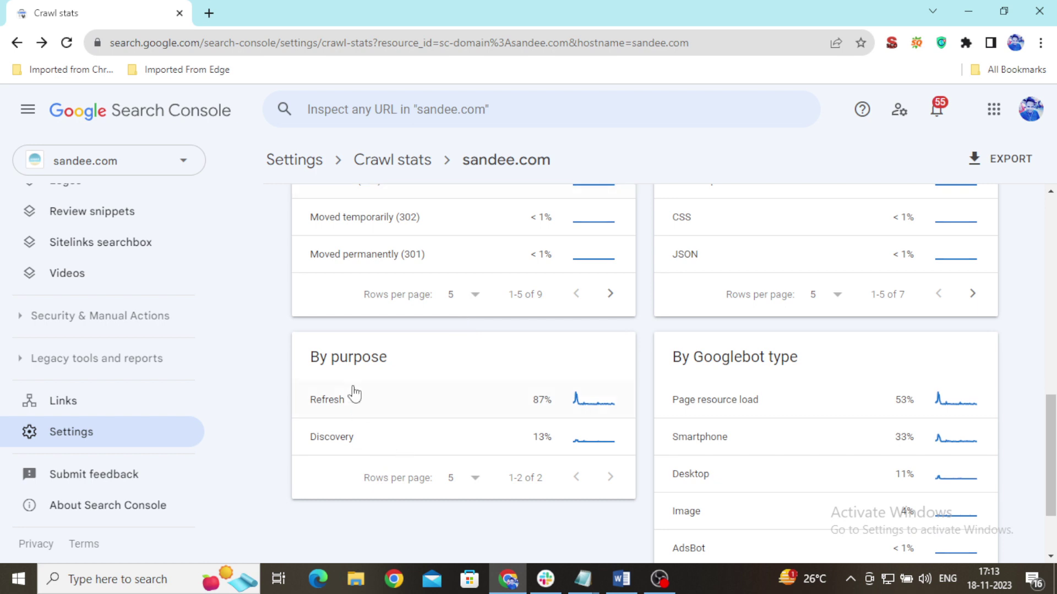
scroll(573, 412, up, 3)
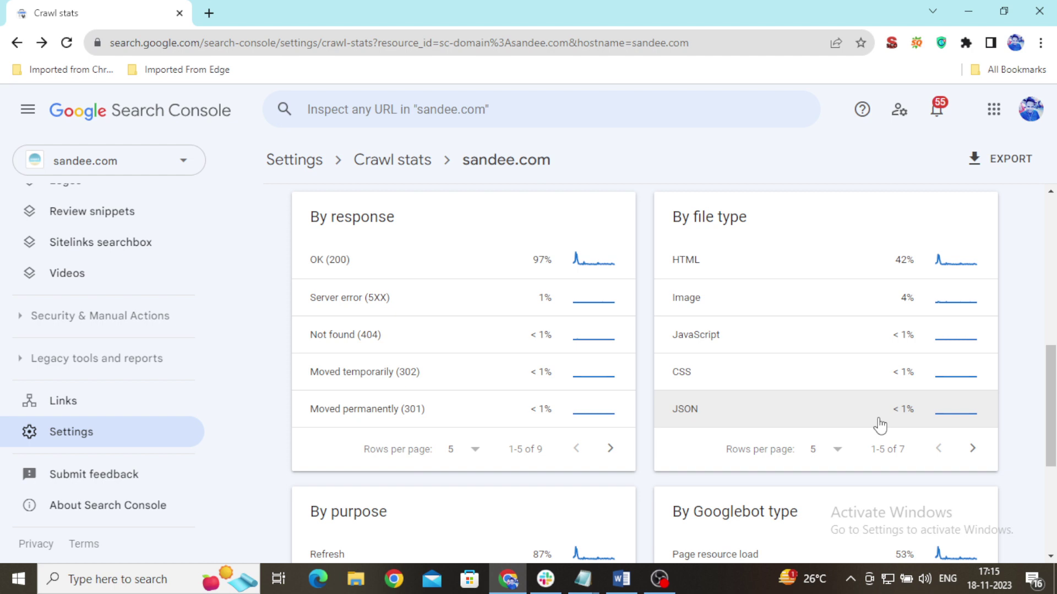
scroll(517, 457, down, 3)
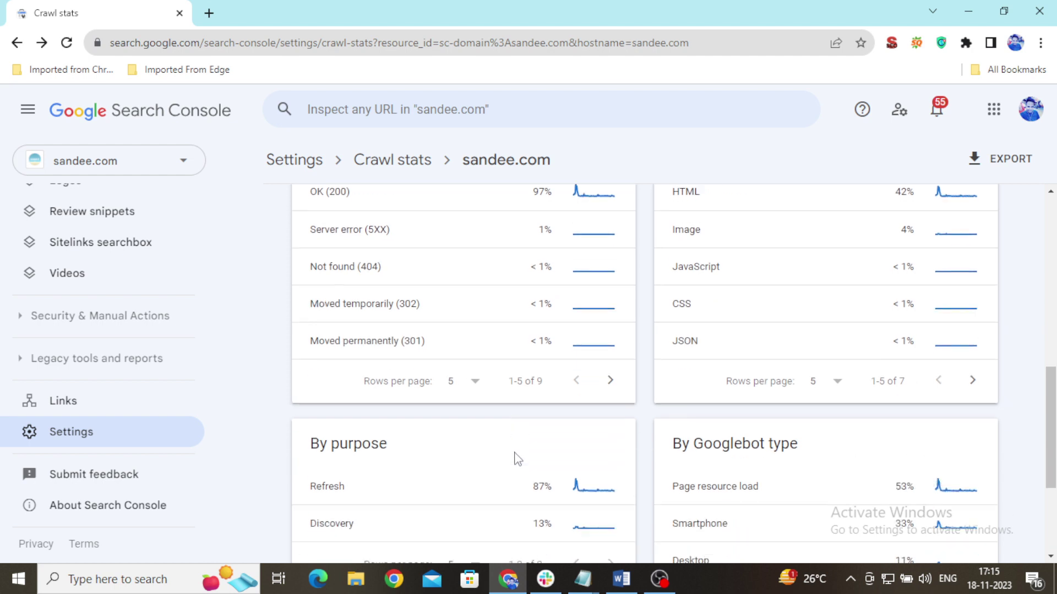
scroll(517, 447, up, 3)
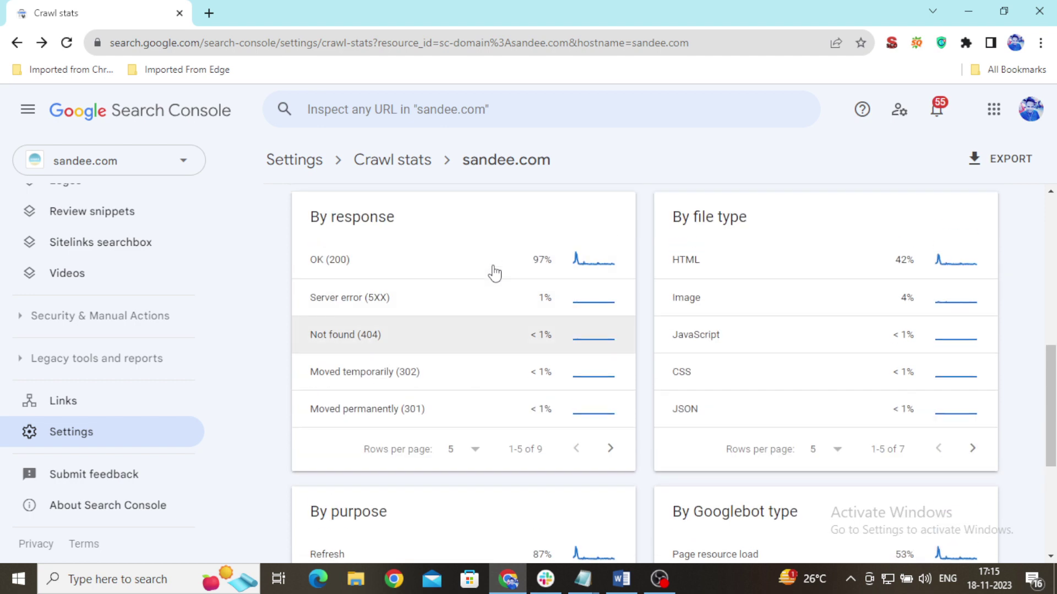
scroll(515, 408, down, 3)
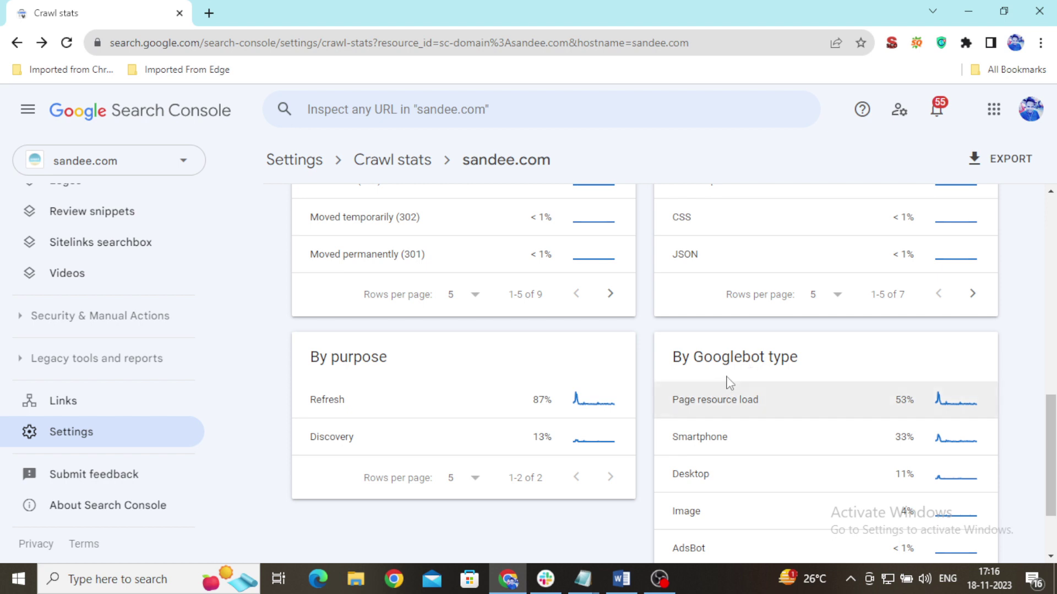
scroll(740, 379, down, 2)
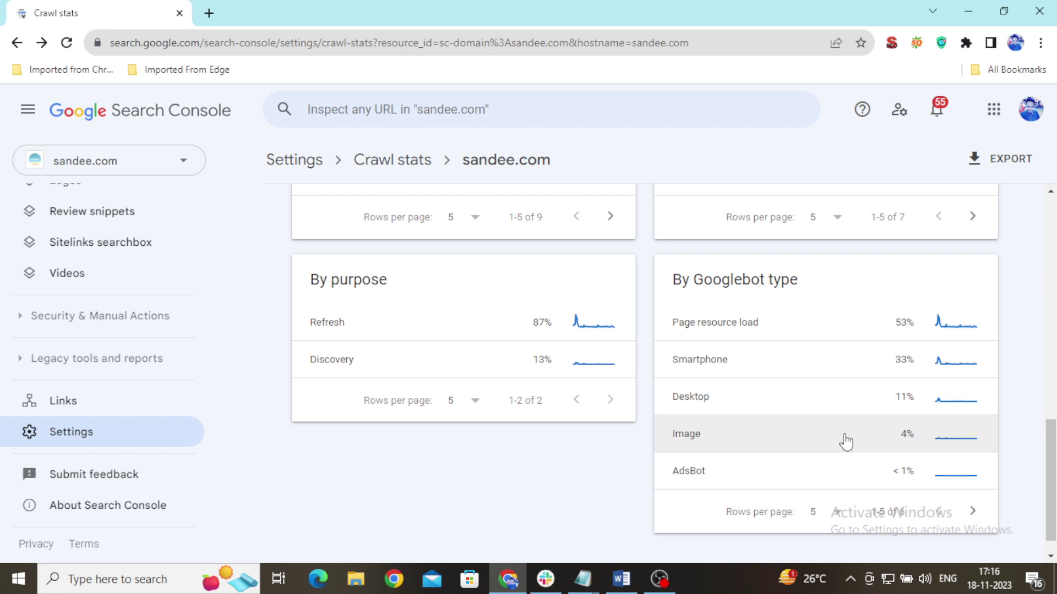
scroll(769, 436, down, 1)
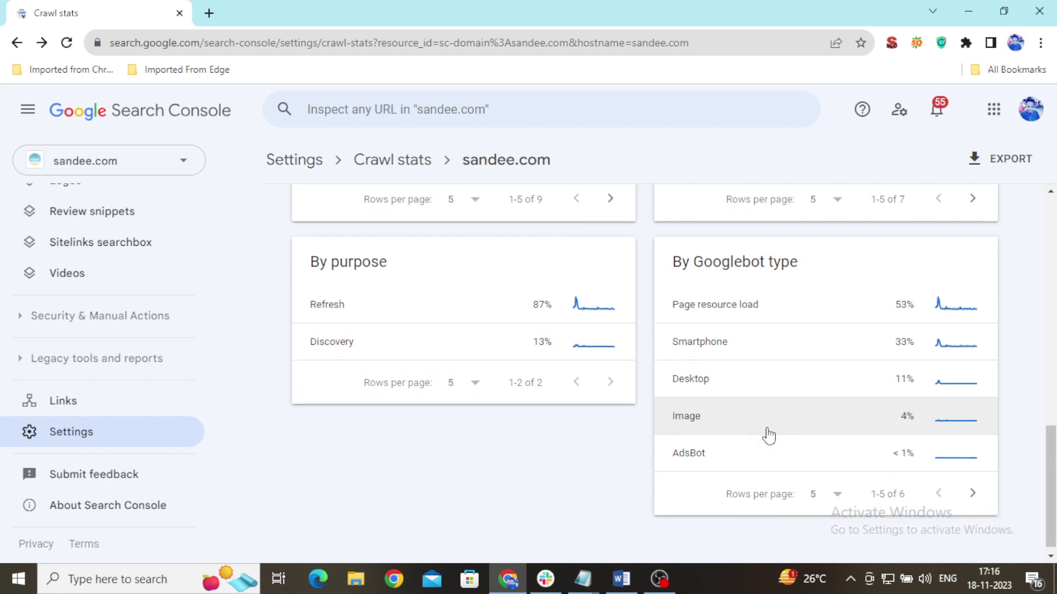
Examine the spike in late August on the sandee.com total crawl requests chart
scroll(769, 436, up, 15)
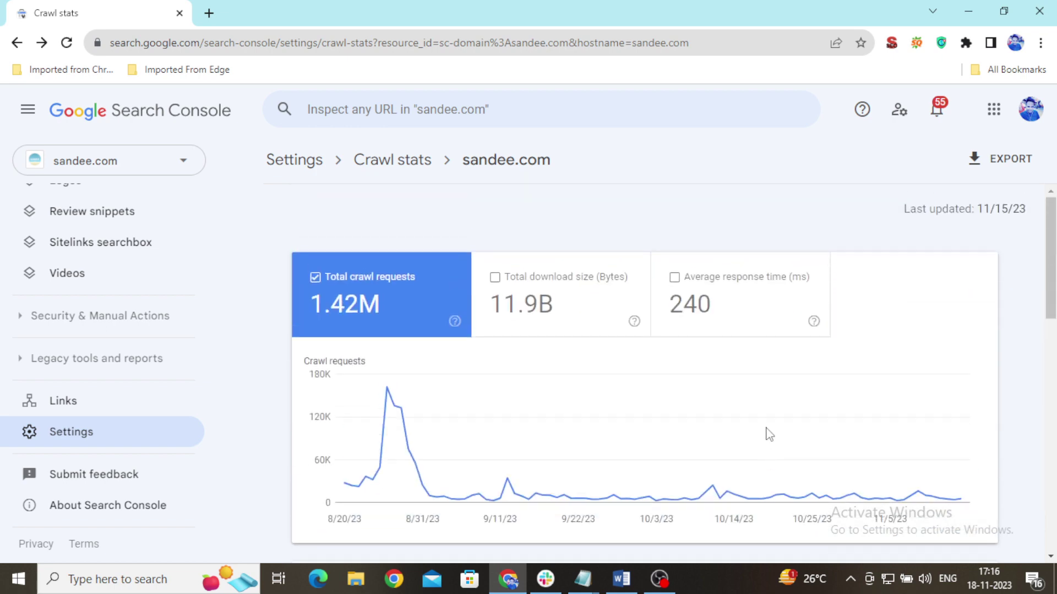
scroll(769, 435, down, 8)
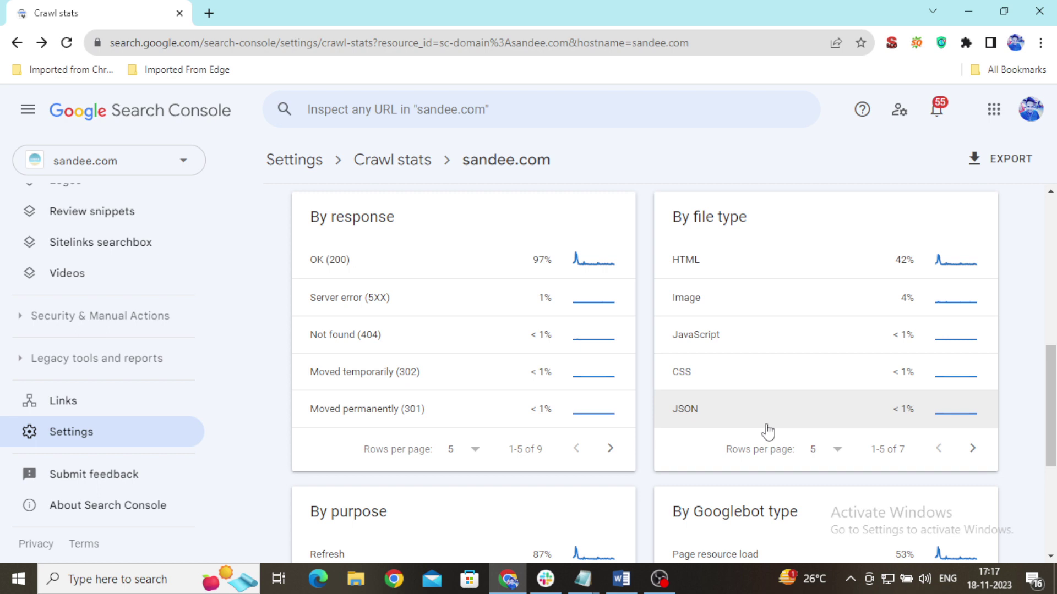
scroll(768, 432, up, 8)
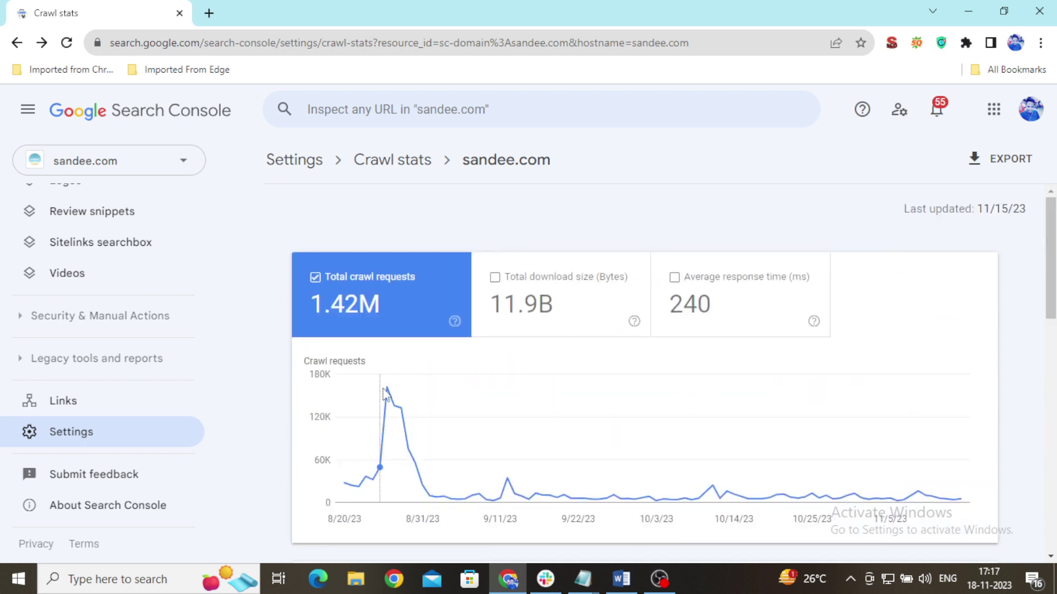
mouse_move(388, 389)
mouse_move(647, 425)
mouse_move(387, 392)
Reopen the sandee.com Host status page and review its robots.txt, DNS and server connectivity results
scroll(429, 394, down, 5)
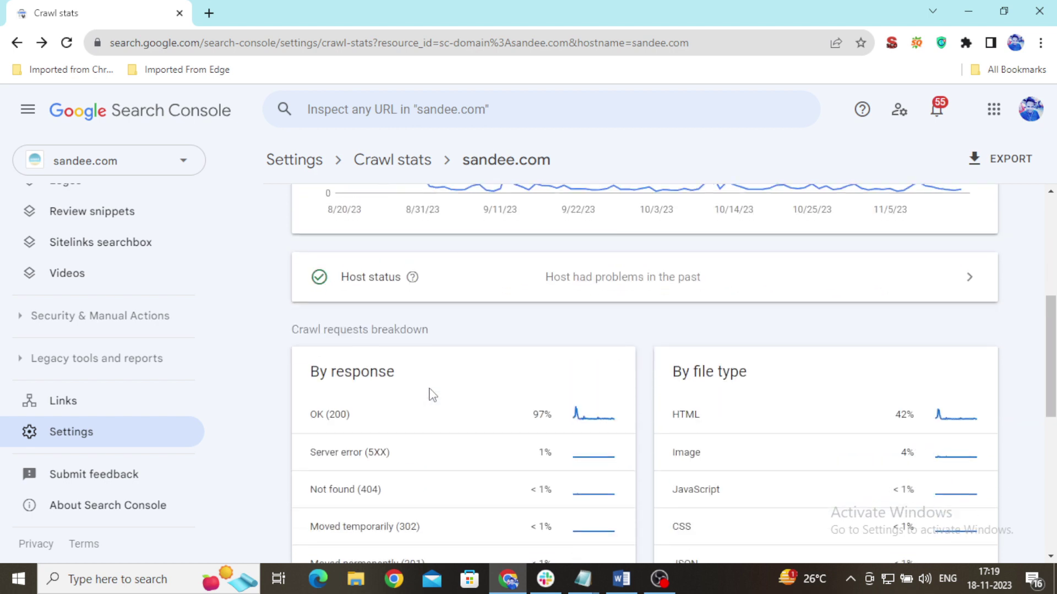
click(471, 291)
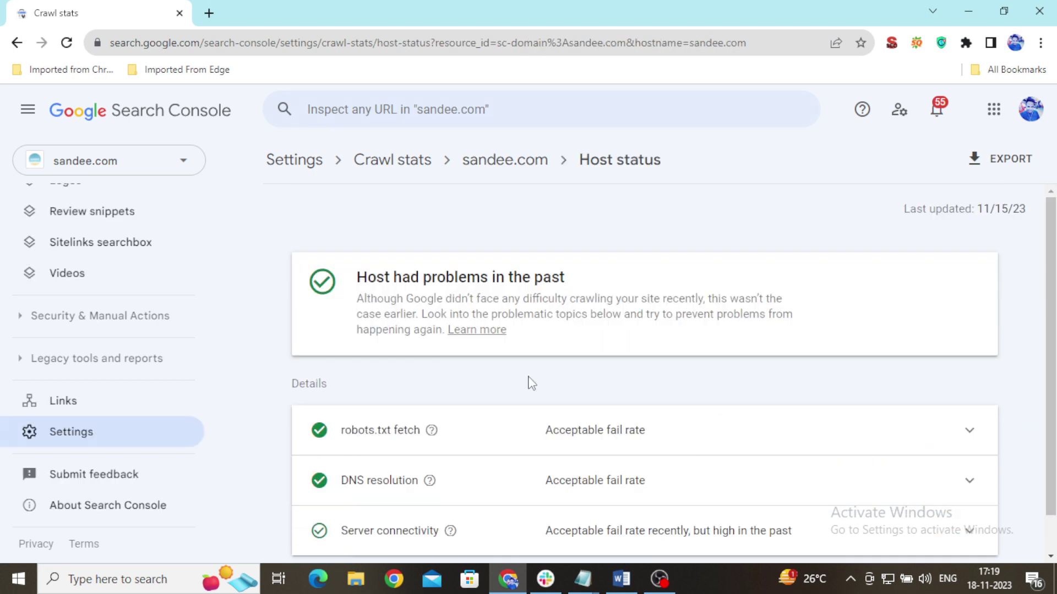
scroll(529, 381, down, 1)
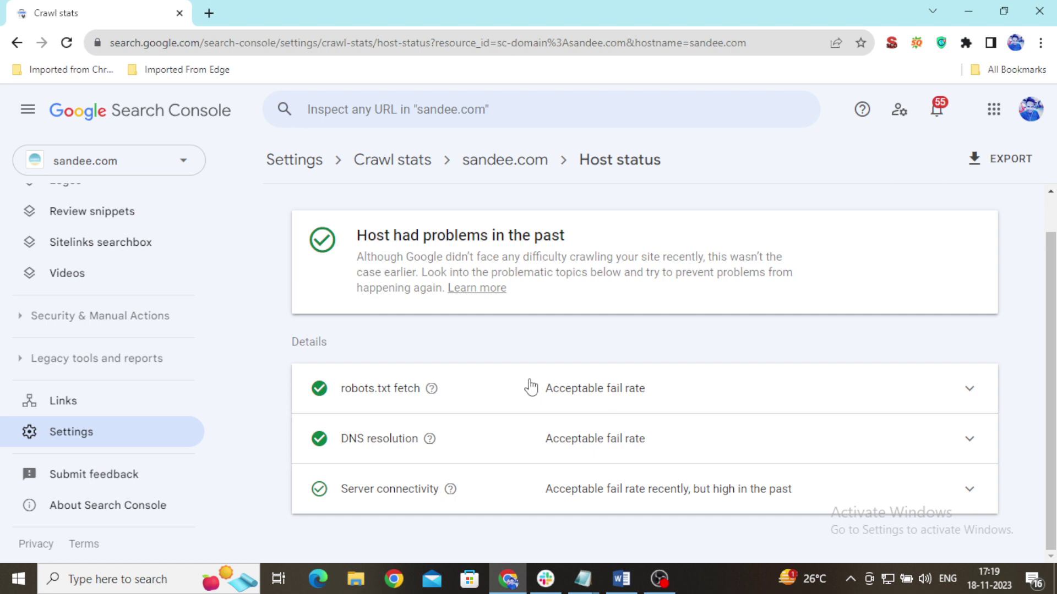
scroll(660, 419, up, 1)
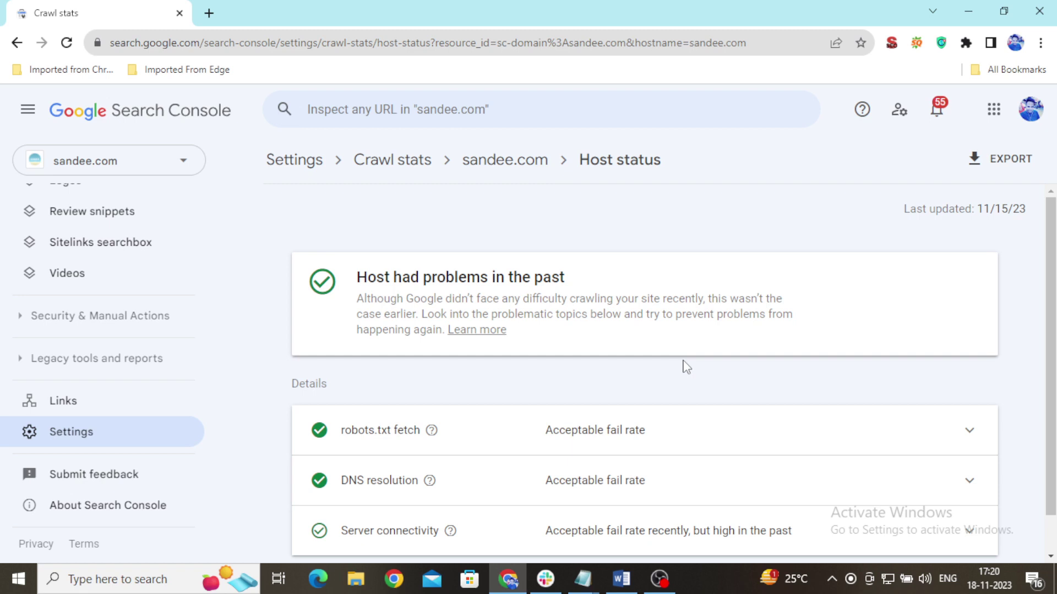
click(658, 579)
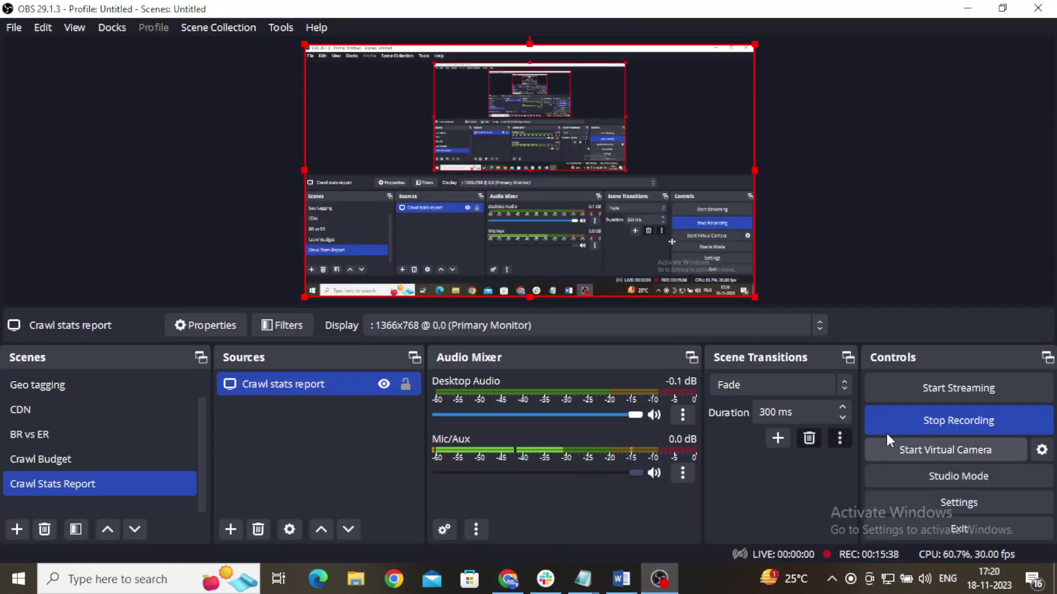